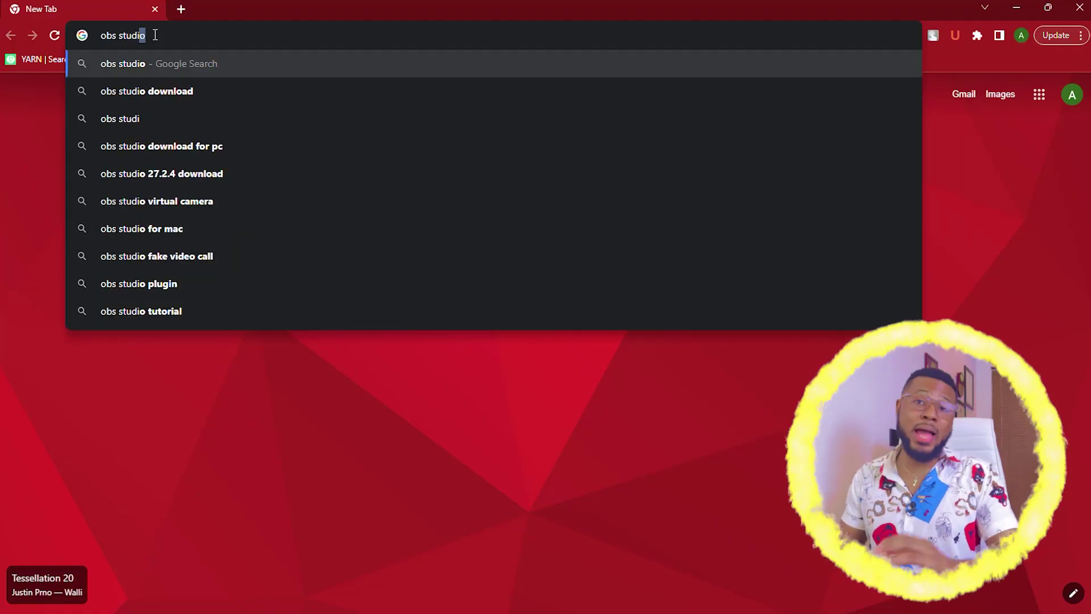
- Search 'obs studio' and download the OBS Studio Windows installer from obsproject.com
type("o")
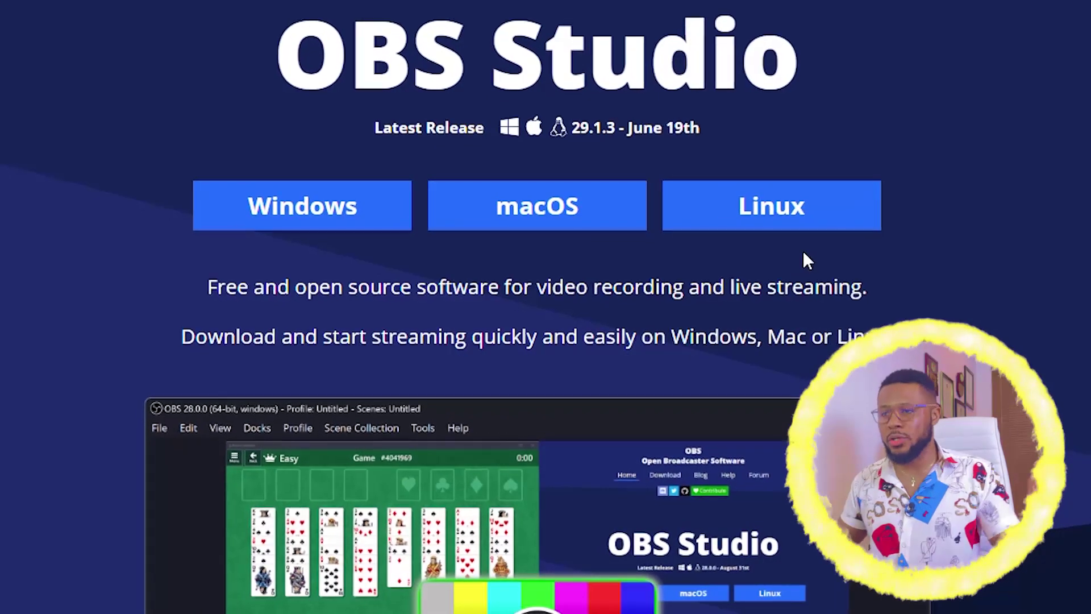
left_click(361, 216)
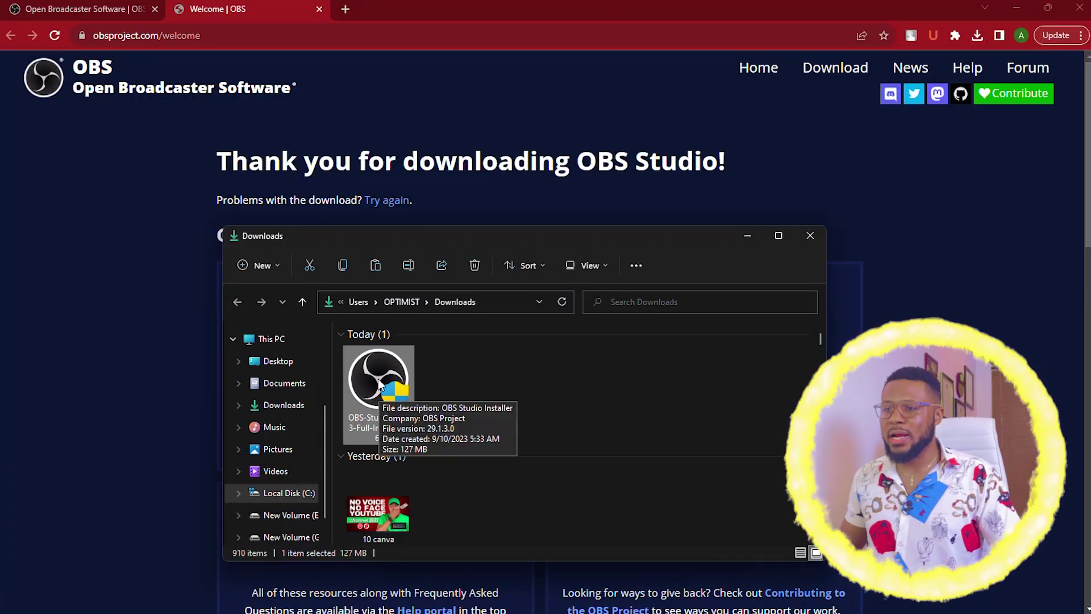
- Run the OBS installer as administrator and install into the default C:\Program Files\obs-studio folder
right_click(380, 395)
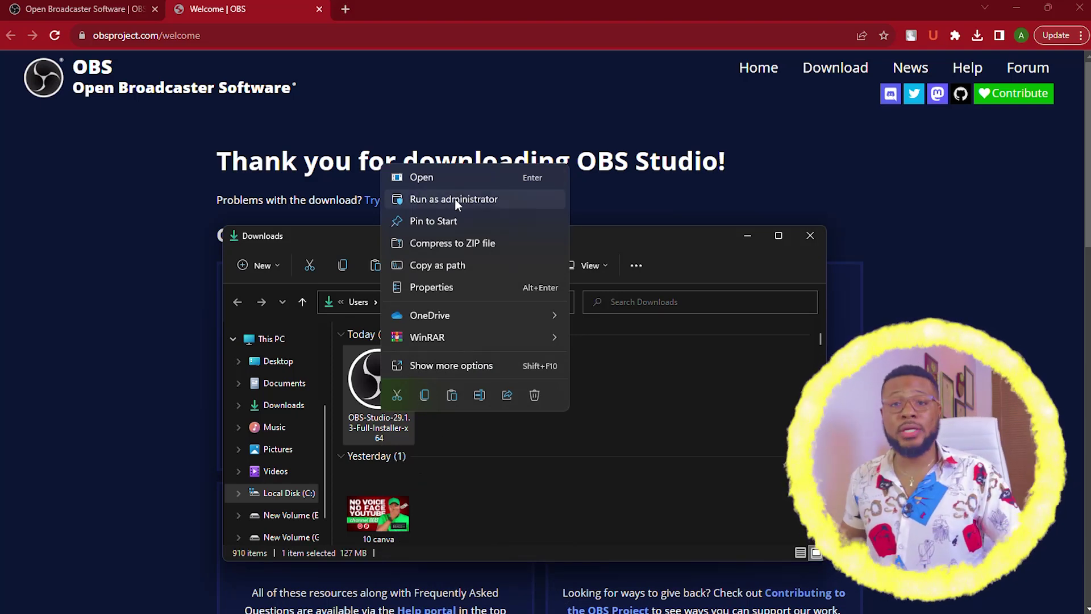
left_click(425, 199)
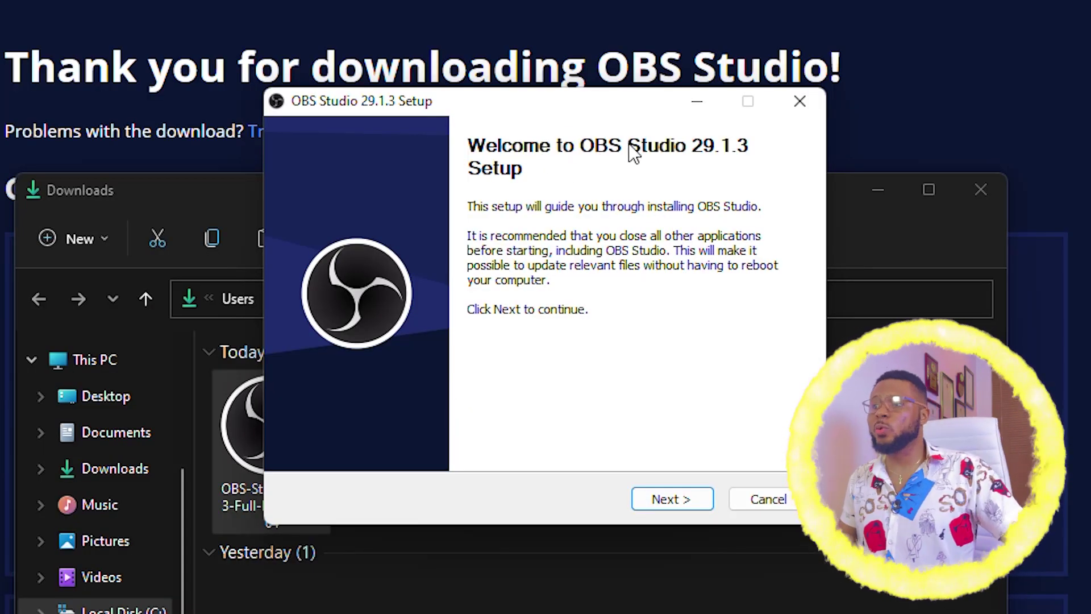
left_click(673, 499)
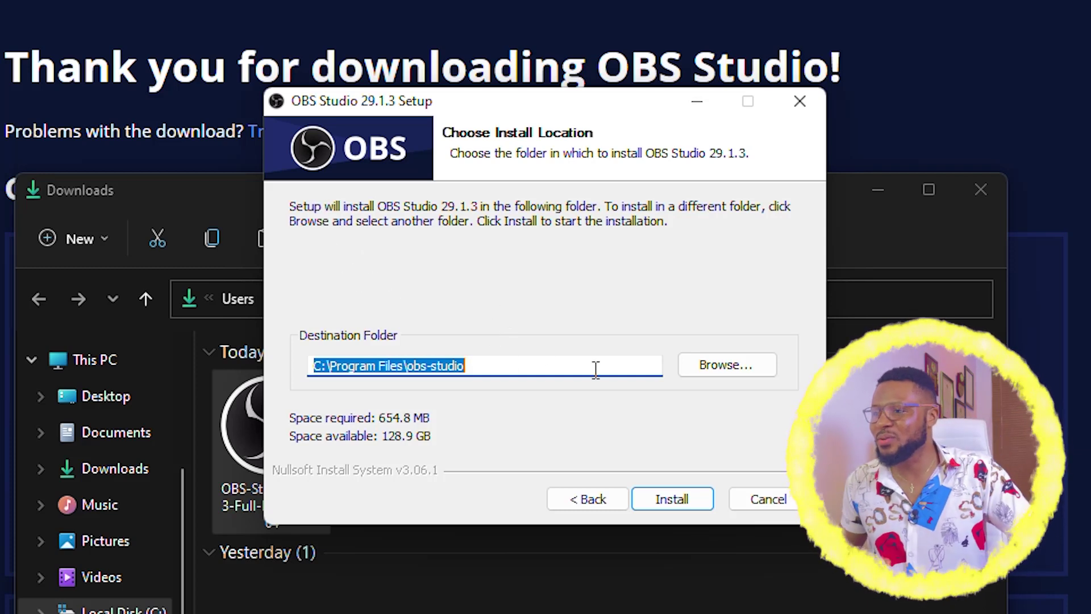
left_click(676, 498)
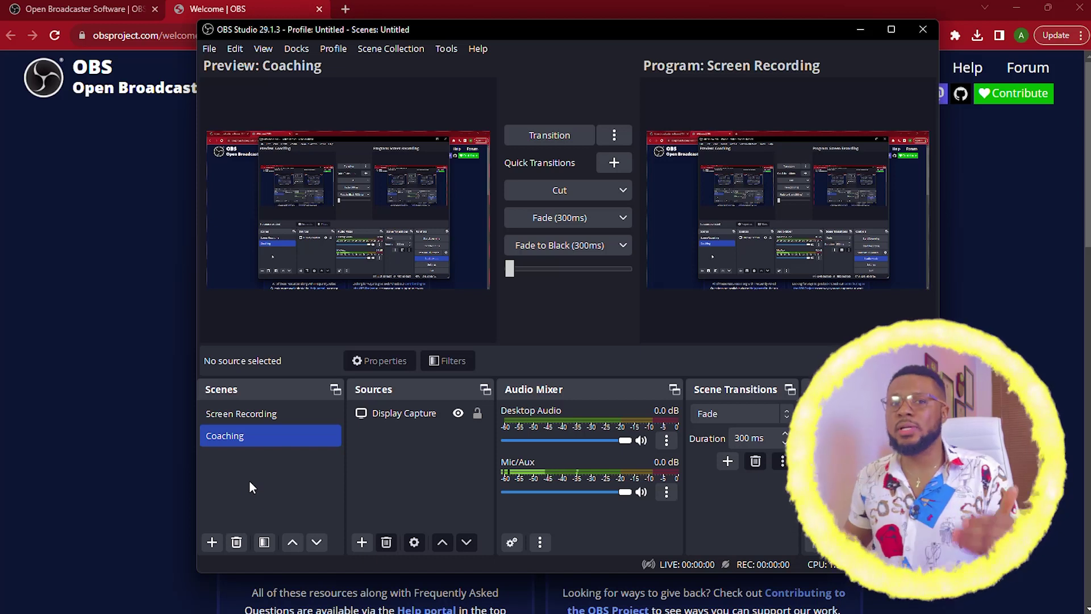
- Create an empty scene named 'Scene 1'
left_click(212, 543)
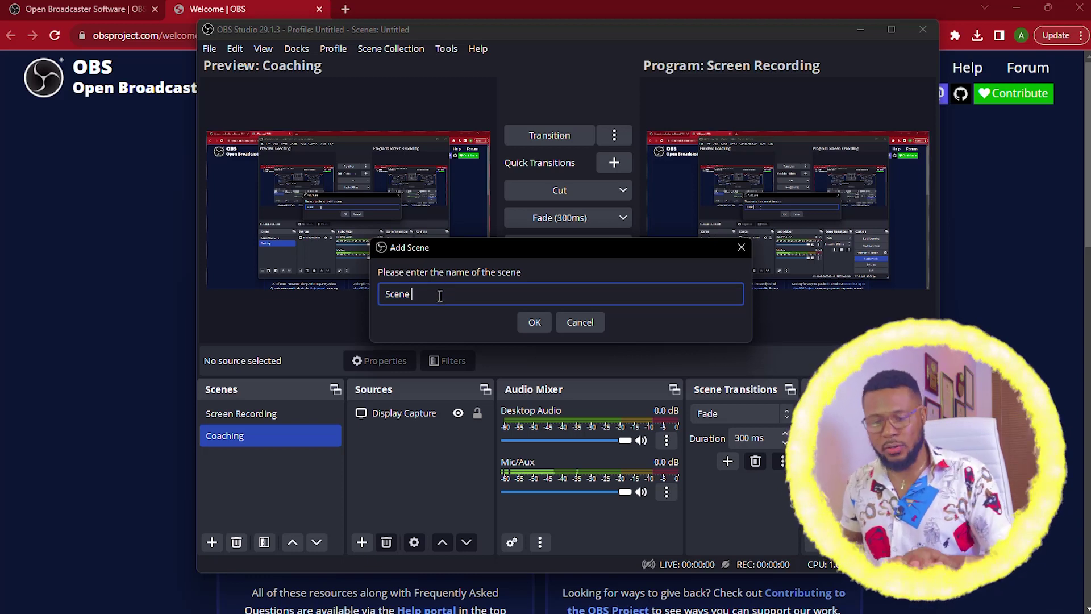
left_click(527, 321)
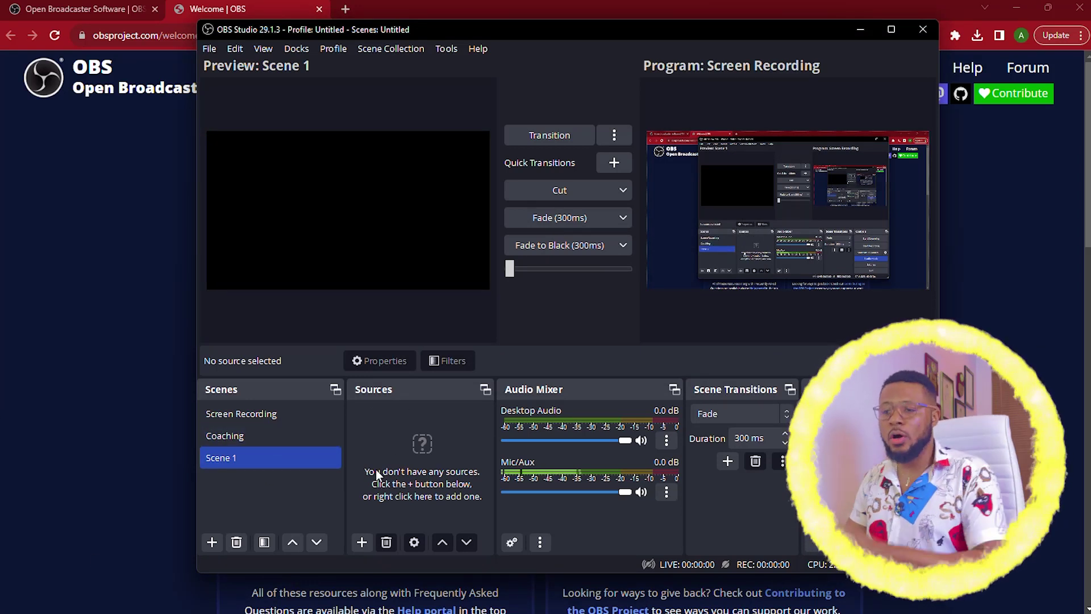
- Add a Display Capture 1 source capturing the primary monitor
left_click(362, 541)
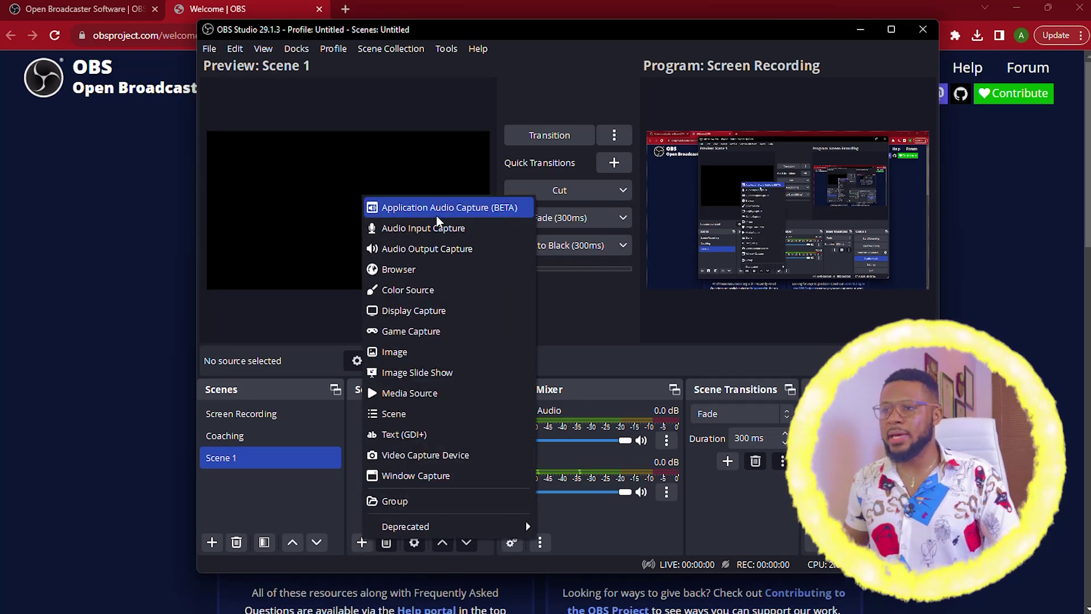
left_click(419, 314)
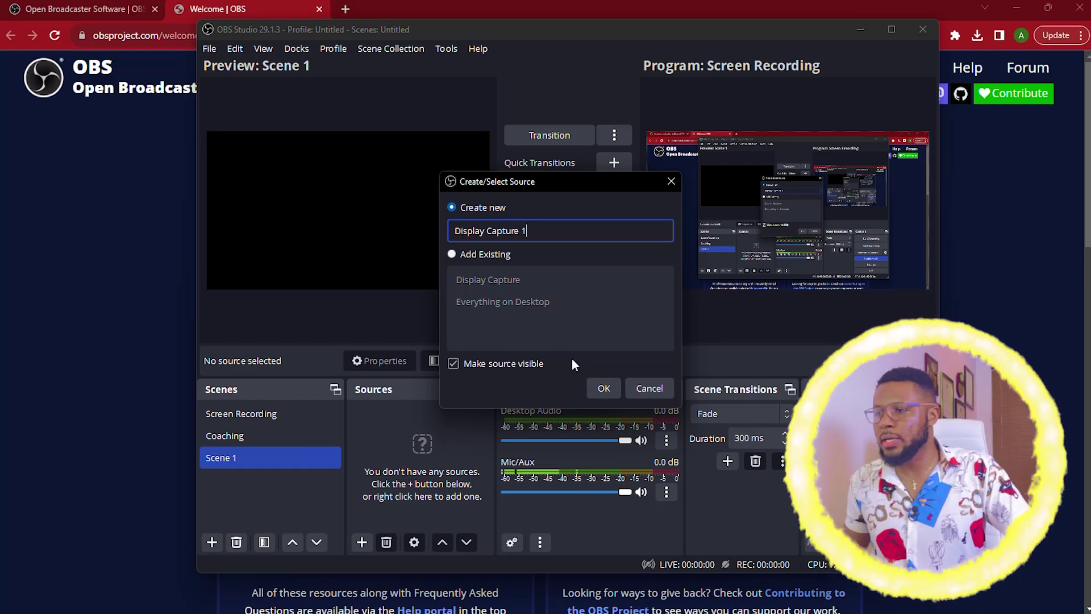
left_click(603, 391)
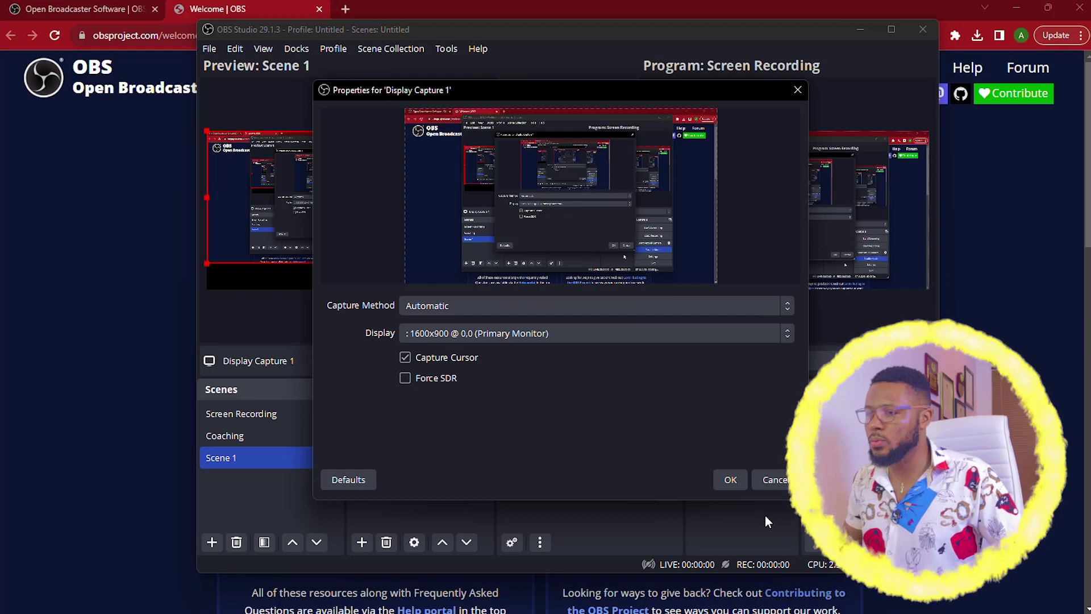
left_click(730, 481)
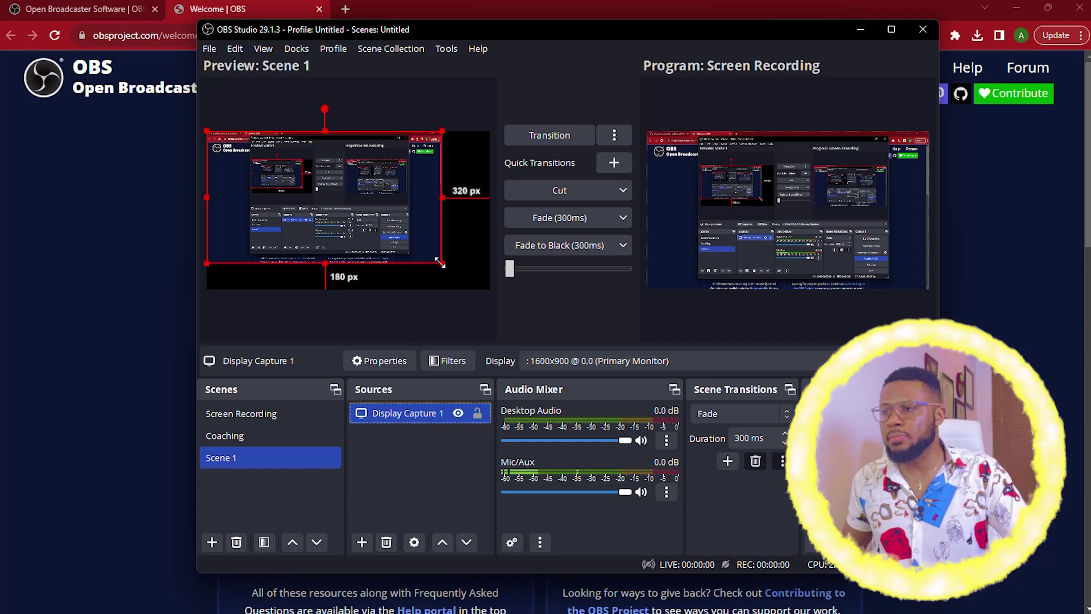
- Stretch the display capture so it fills the whole canvas
left_click_drag(442, 263, 490, 289)
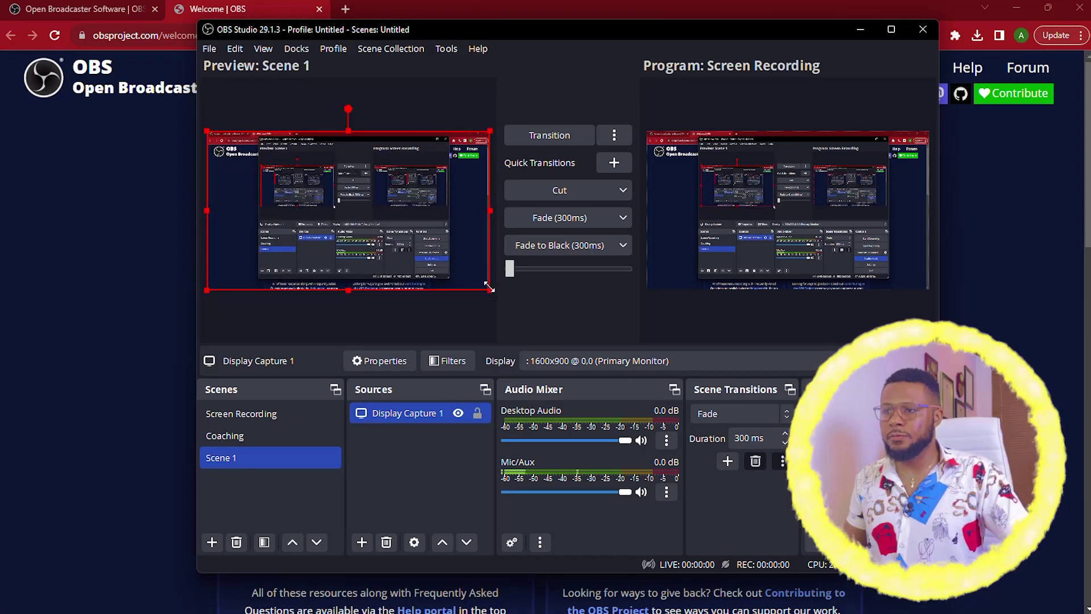
left_click(435, 322)
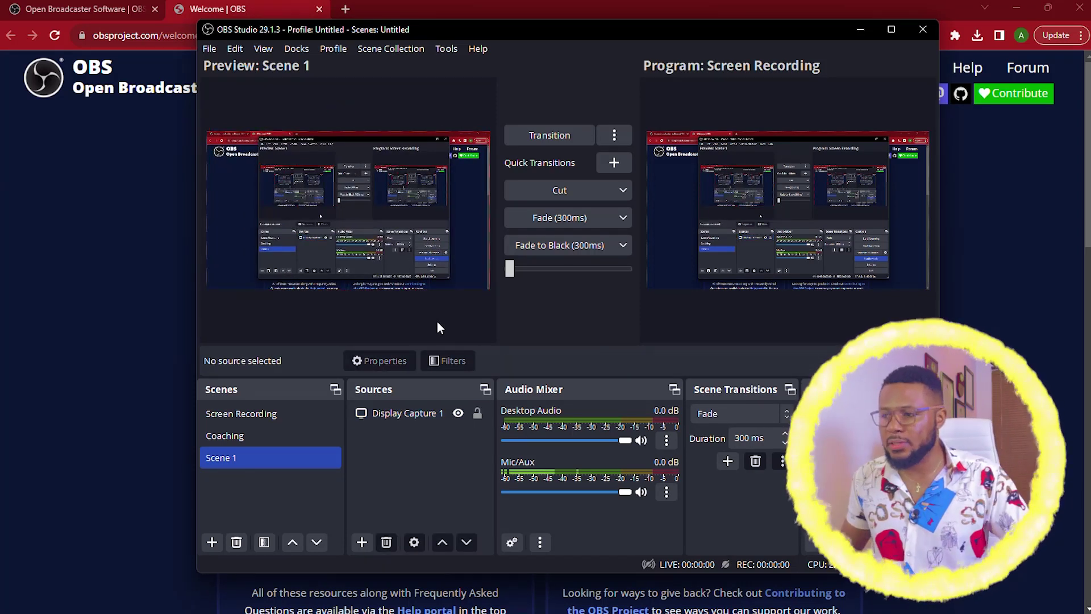
left_click(207, 169)
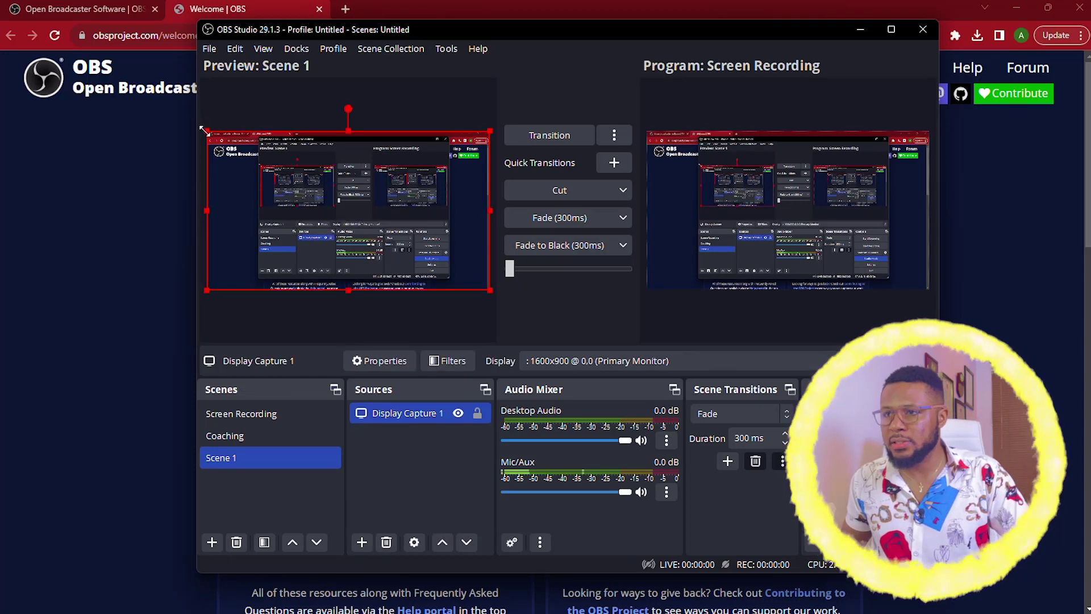
left_click(455, 459)
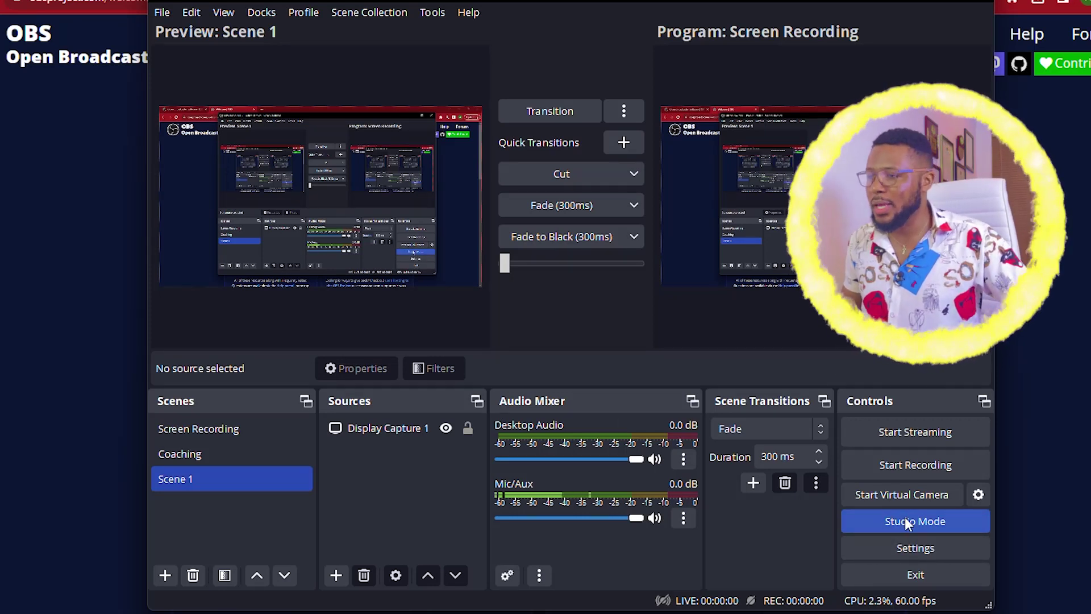
- Open Settings and keep the Yami (Default) theme and English language on the General page
left_click(912, 547)
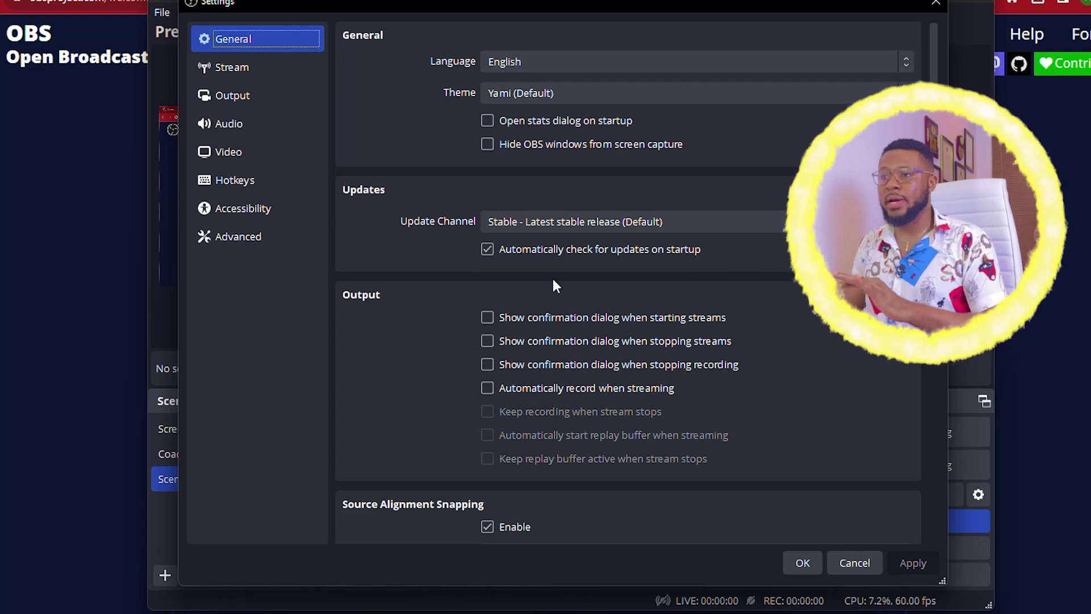
left_click(518, 97)
left_click(519, 96)
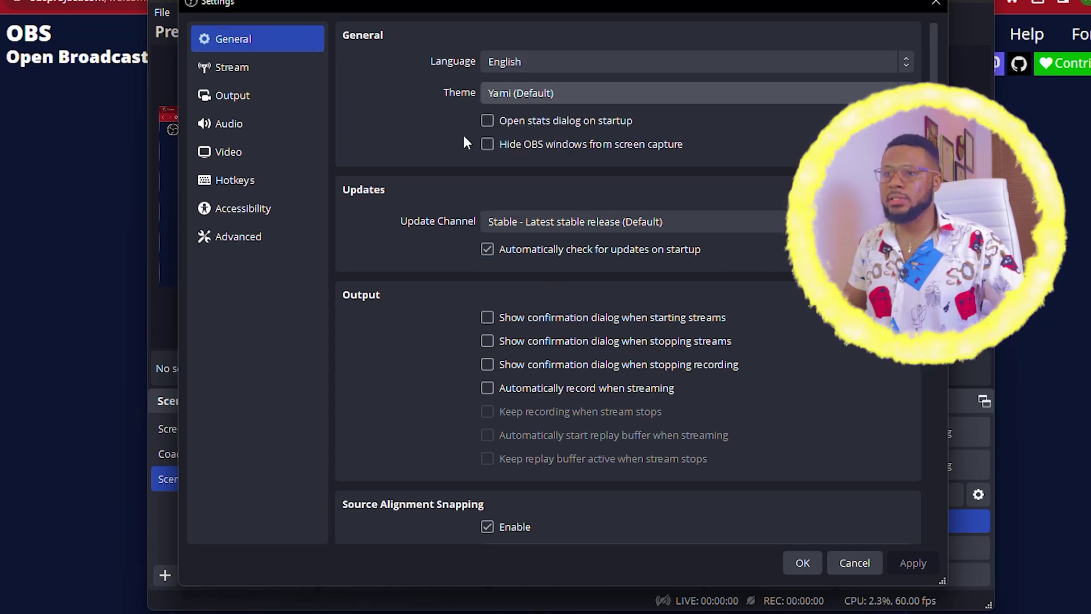
left_click(216, 65)
left_click(220, 40)
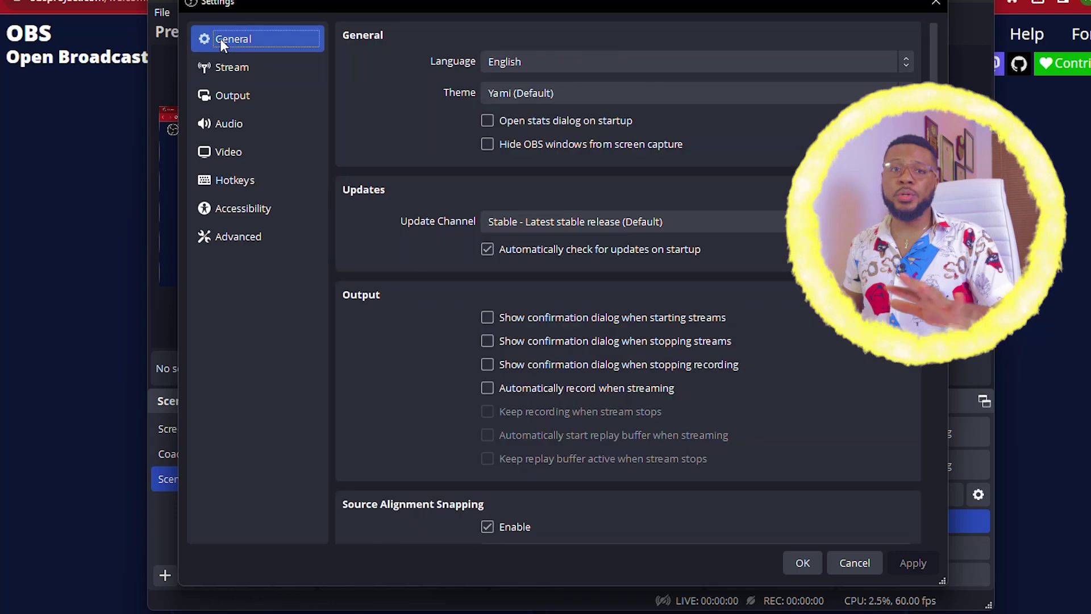
left_click(554, 63)
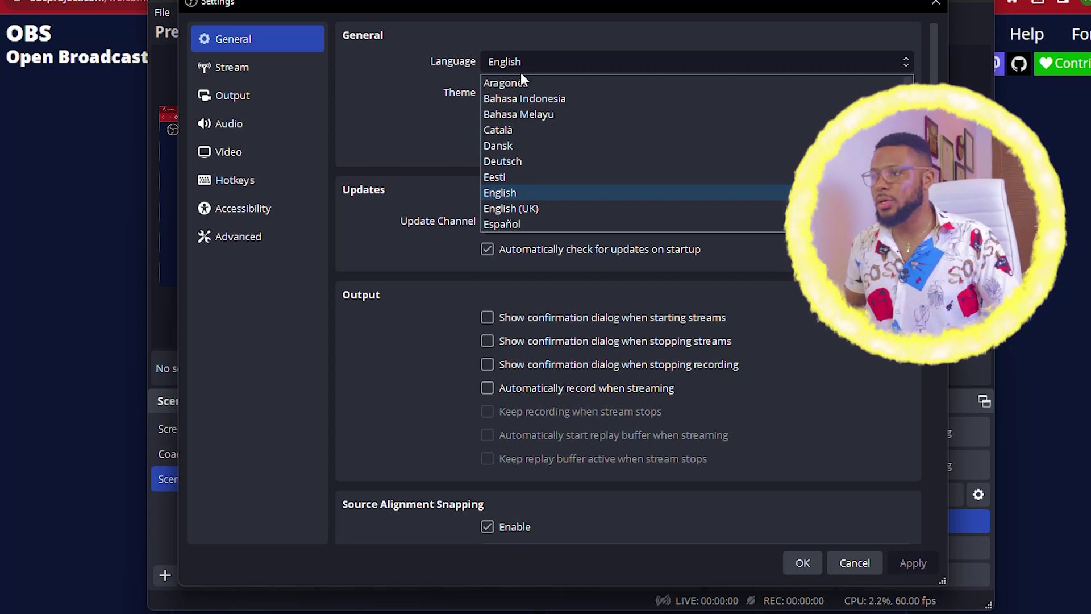
scroll(568, 154, "down", 5)
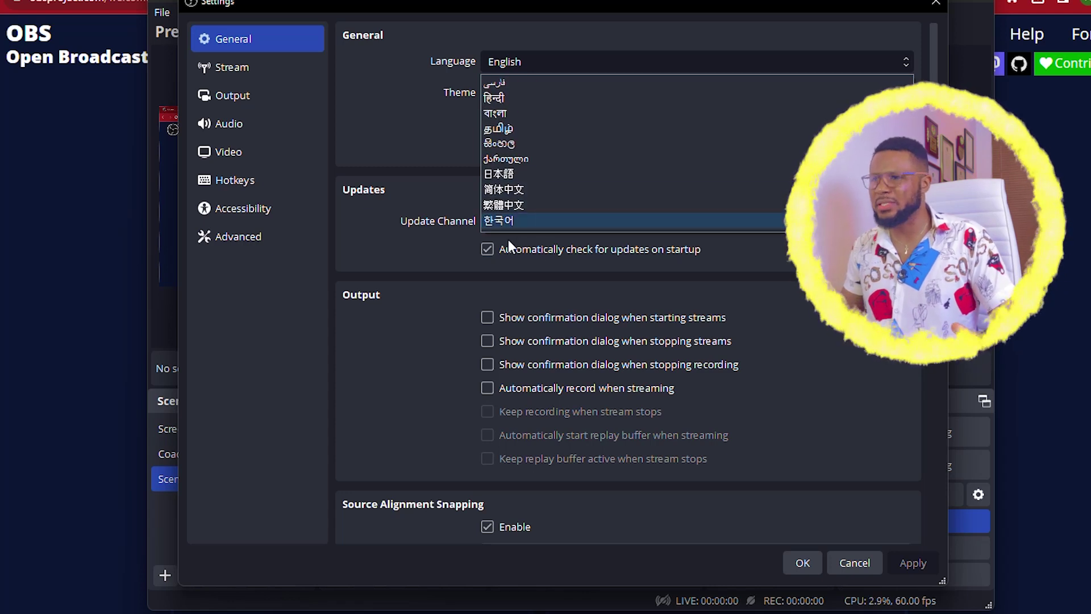
left_click(404, 108)
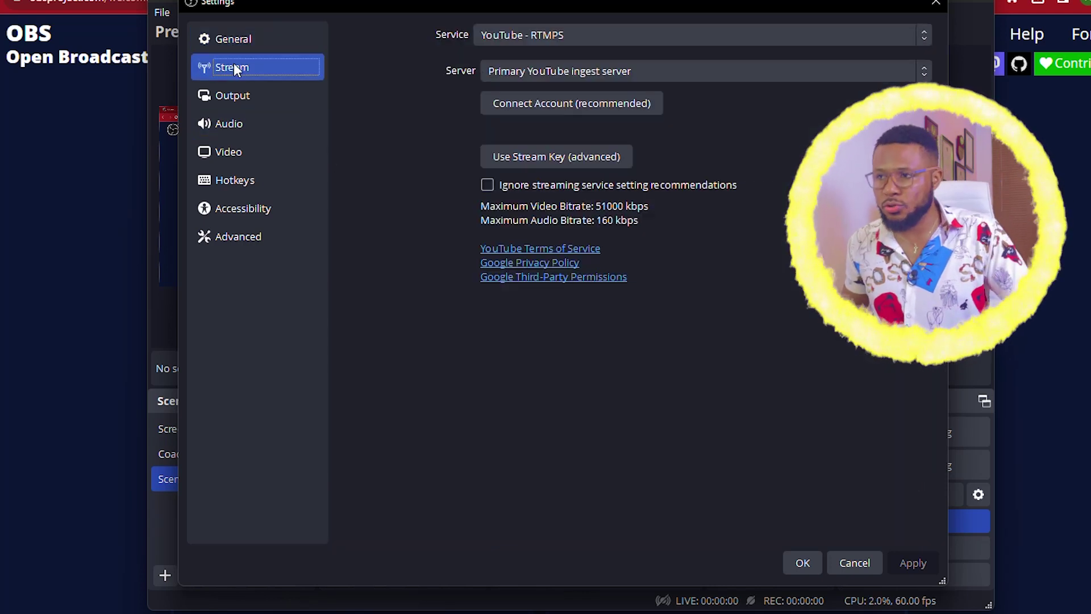
- Set the stream service to YouTube - RTMPS, Primary YouTube ingest server, with manual stream key
left_click(234, 69)
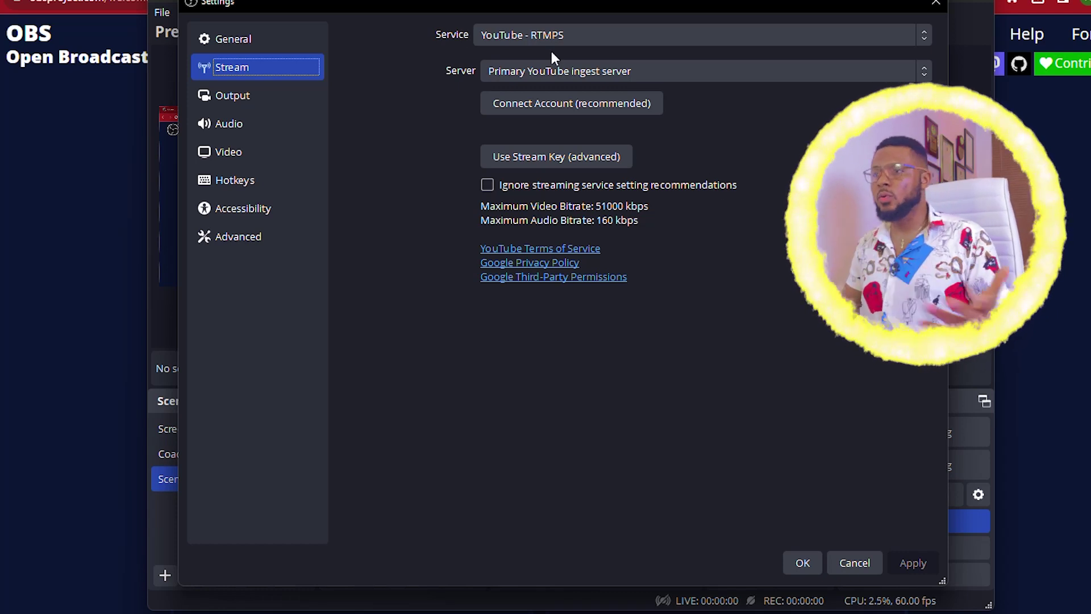
left_click(556, 34)
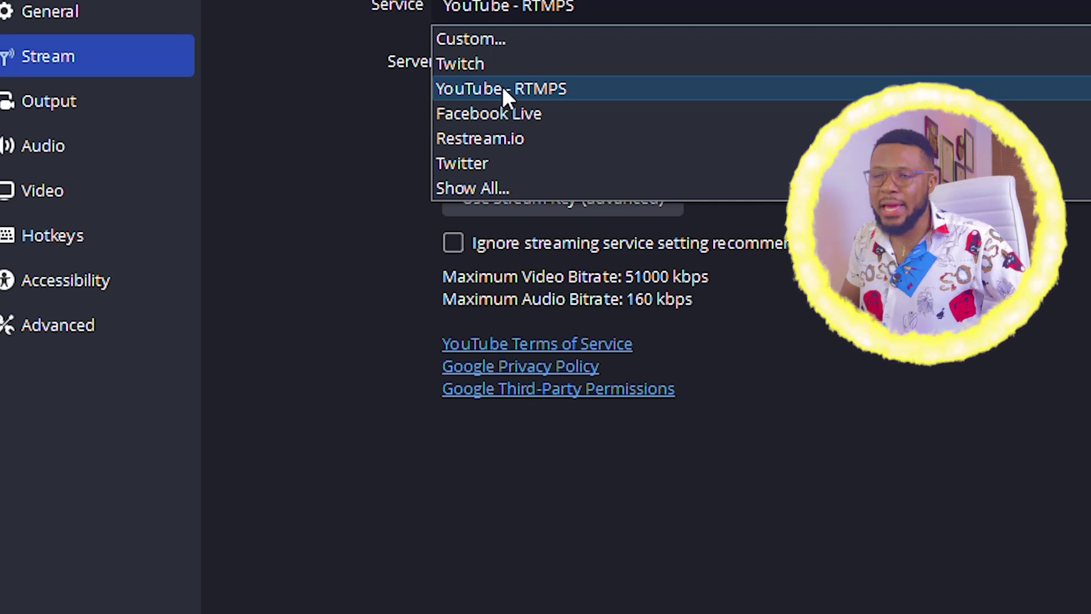
left_click(500, 85)
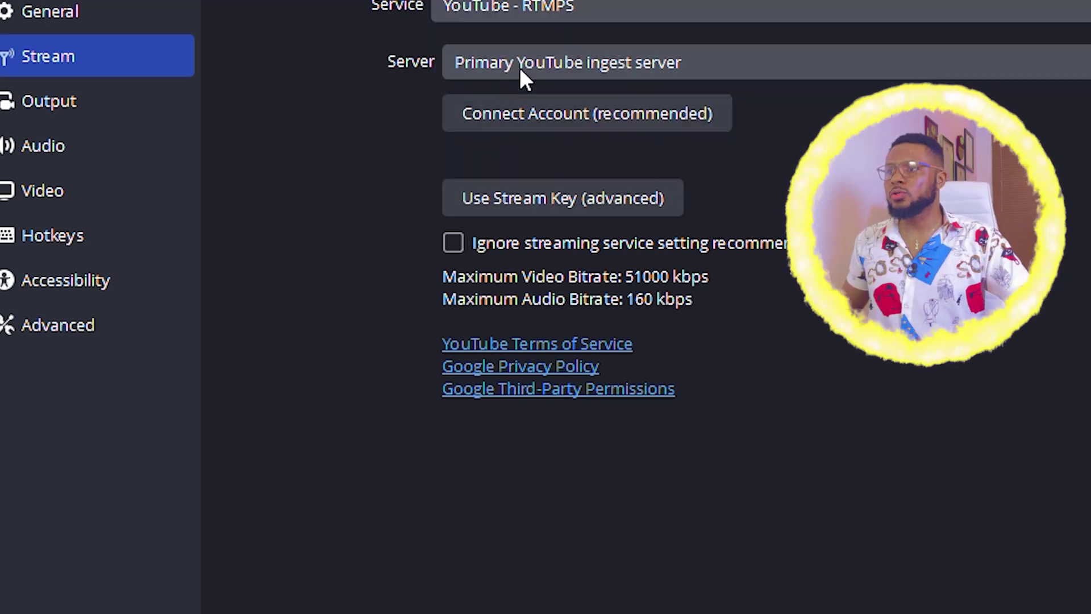
left_click(519, 67)
left_click(609, 103)
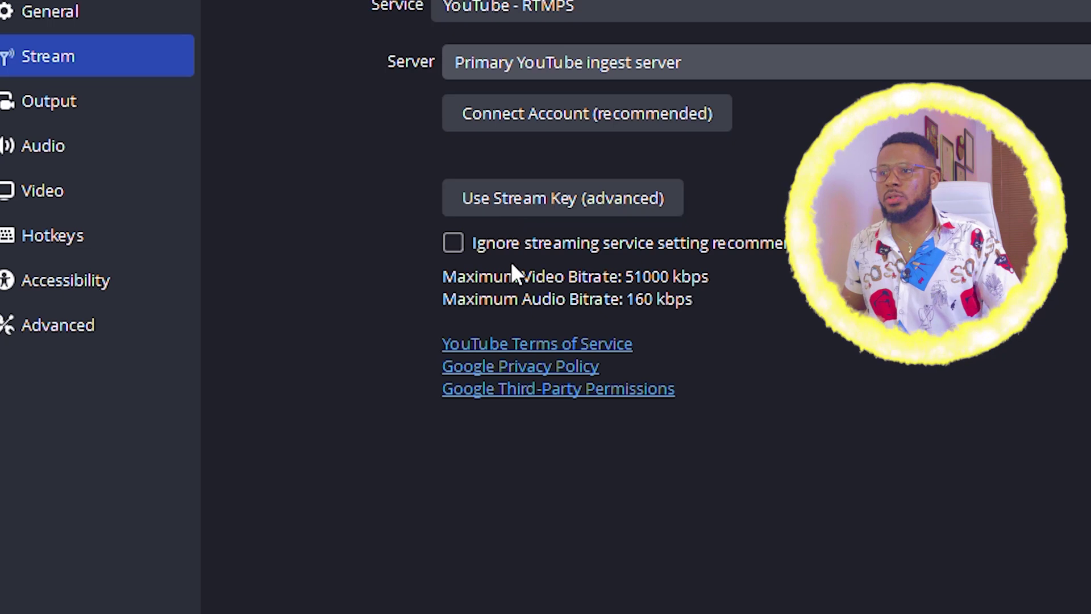
left_click(537, 199)
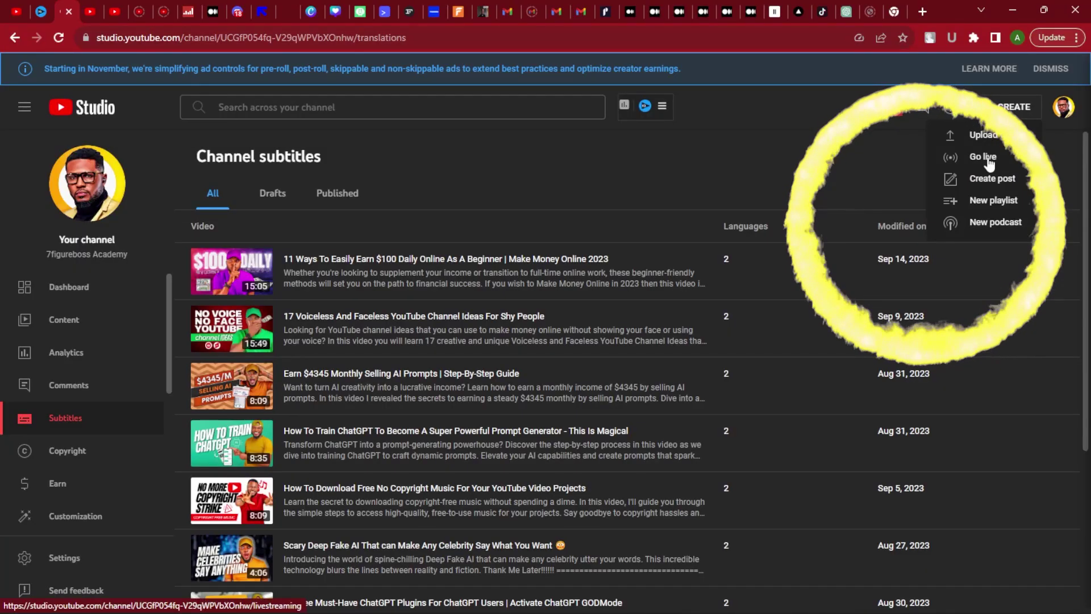
- Open YouTube Studio's live streaming dashboard to get the stream key
left_click(988, 160)
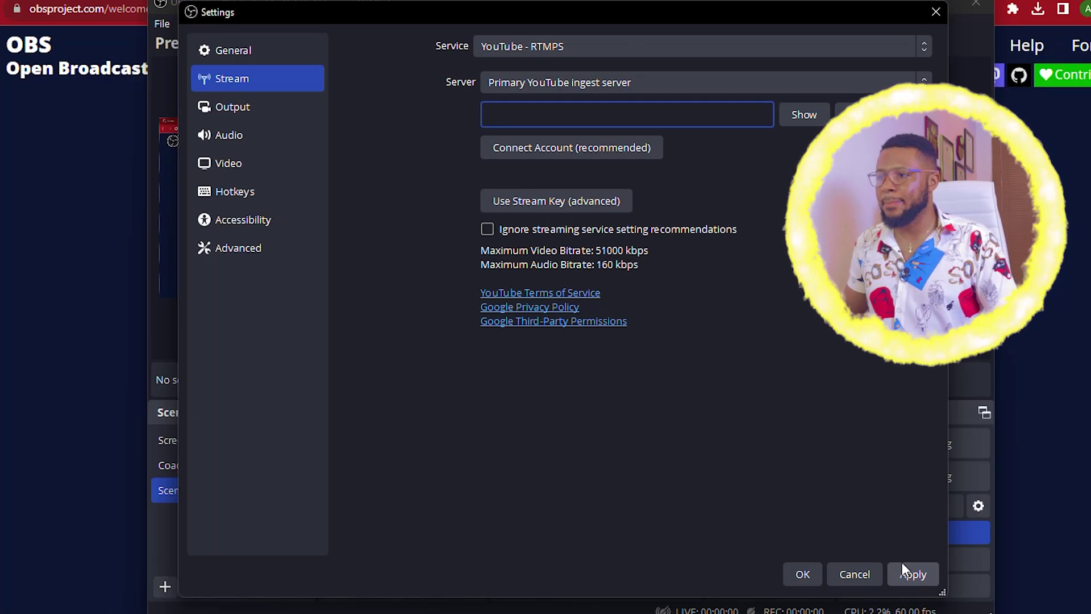
- Apply the stream key settings and close Settings with OK
left_click(905, 572)
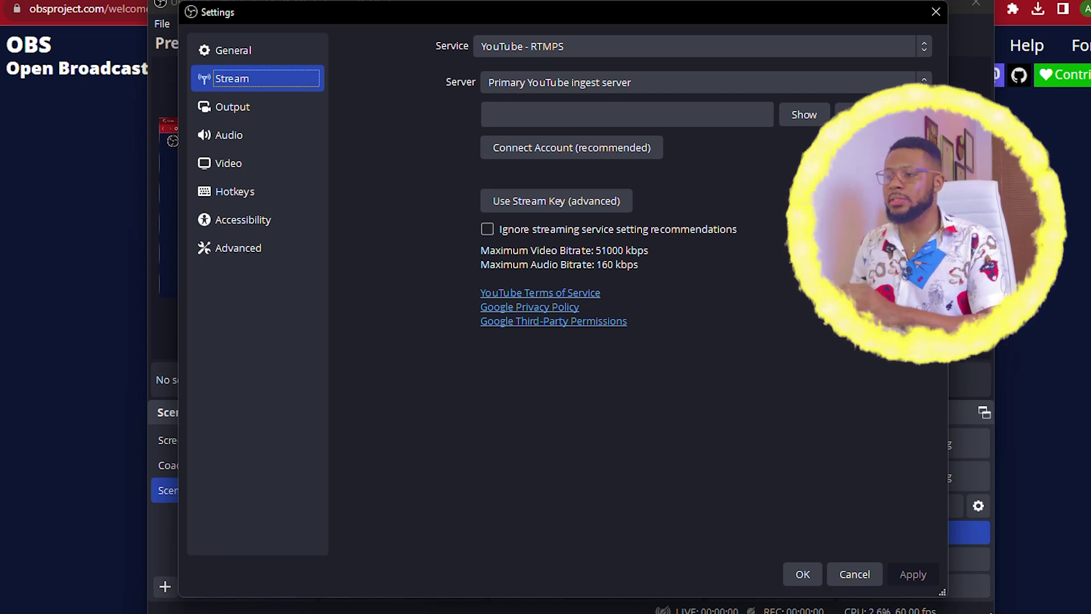
left_click(802, 575)
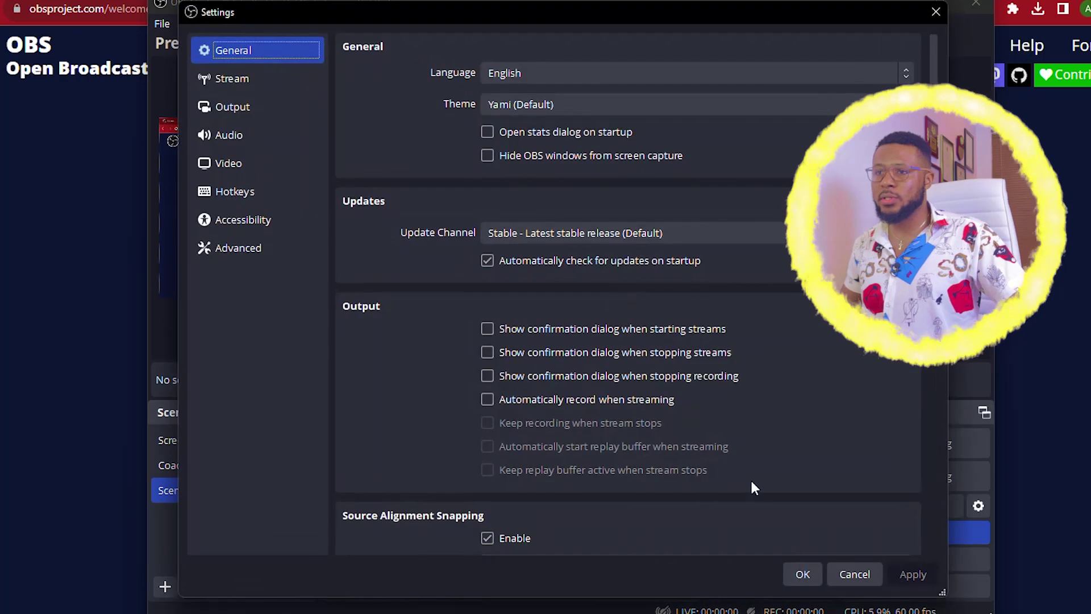
- Go to the Output settings and keep x264 as the streaming video encoder
left_click(229, 80)
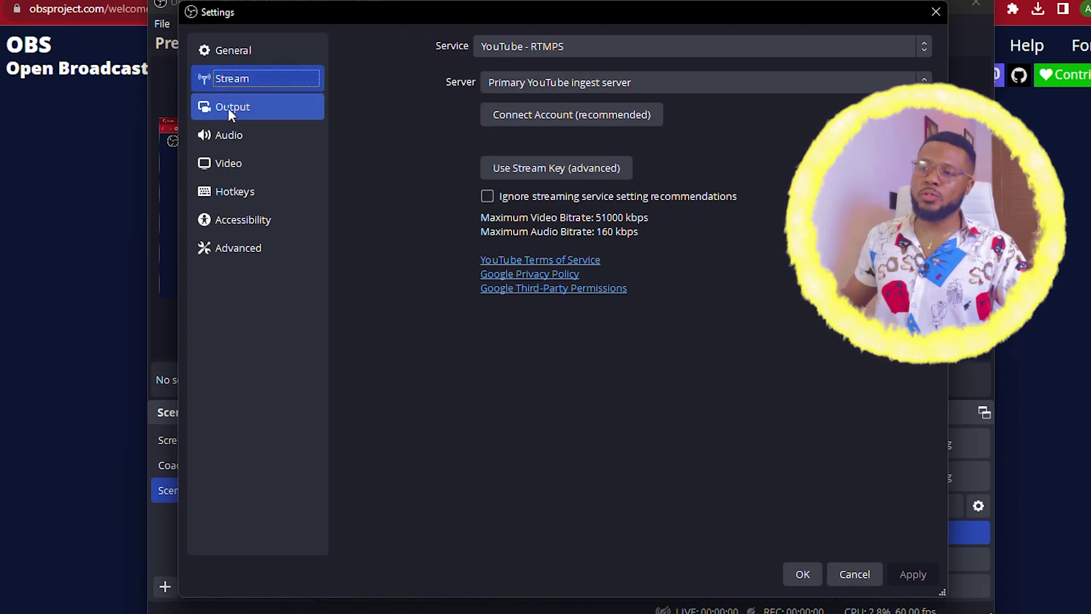
left_click(227, 108)
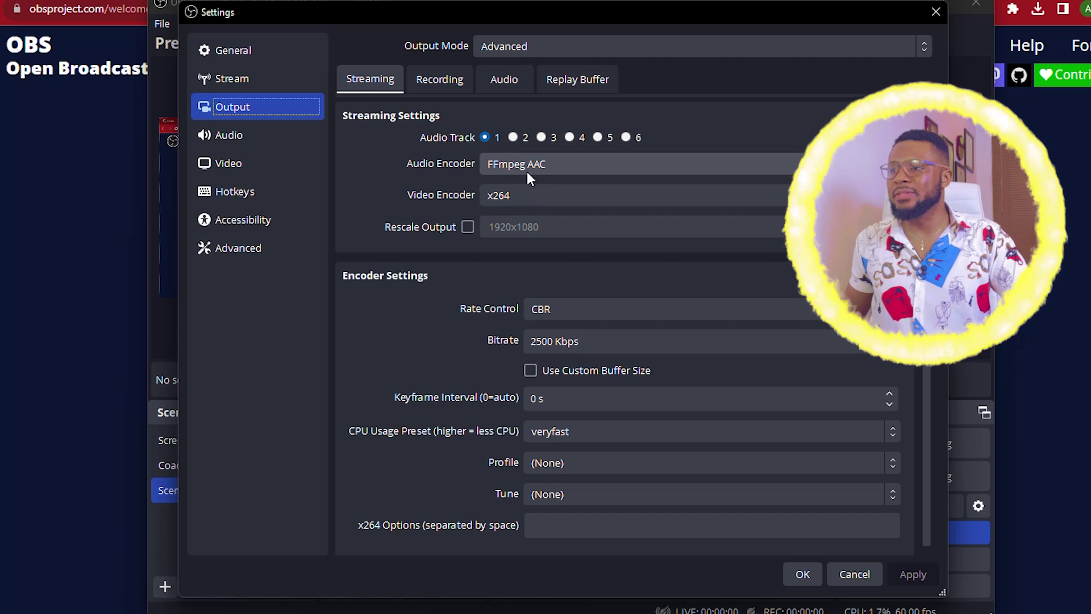
left_click(512, 196)
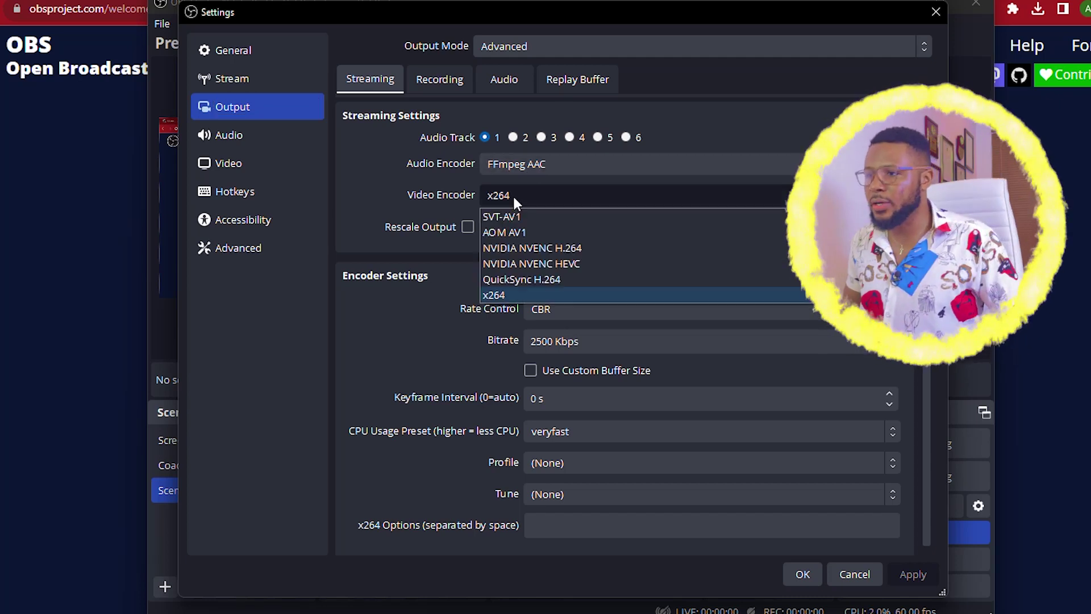
left_click(500, 294)
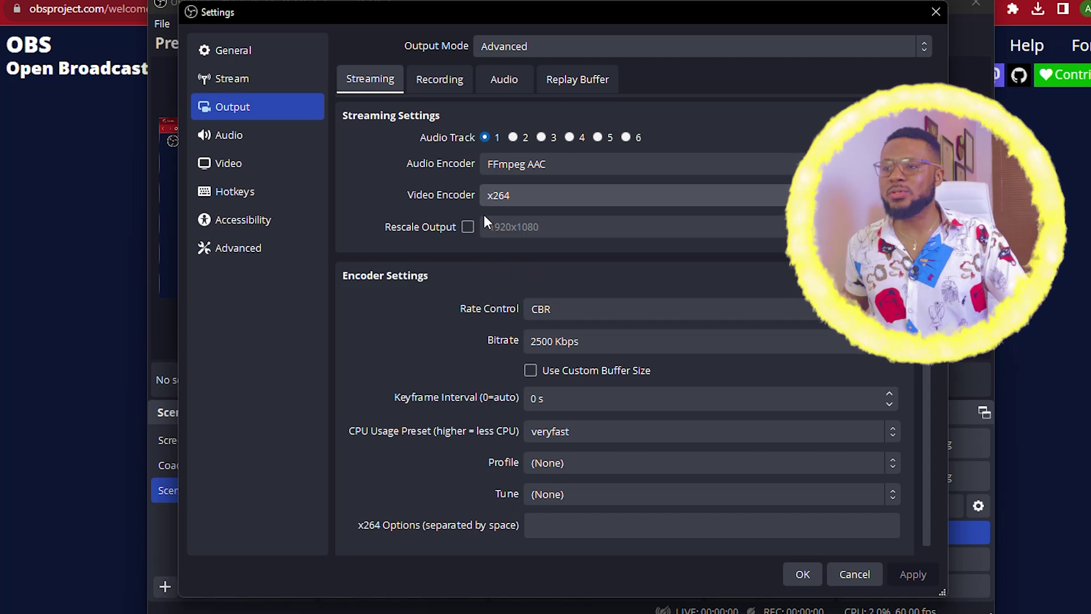
- On the Recording tab, keep Standard type and MPEG-4 (.mp4) recording format
left_click(429, 81)
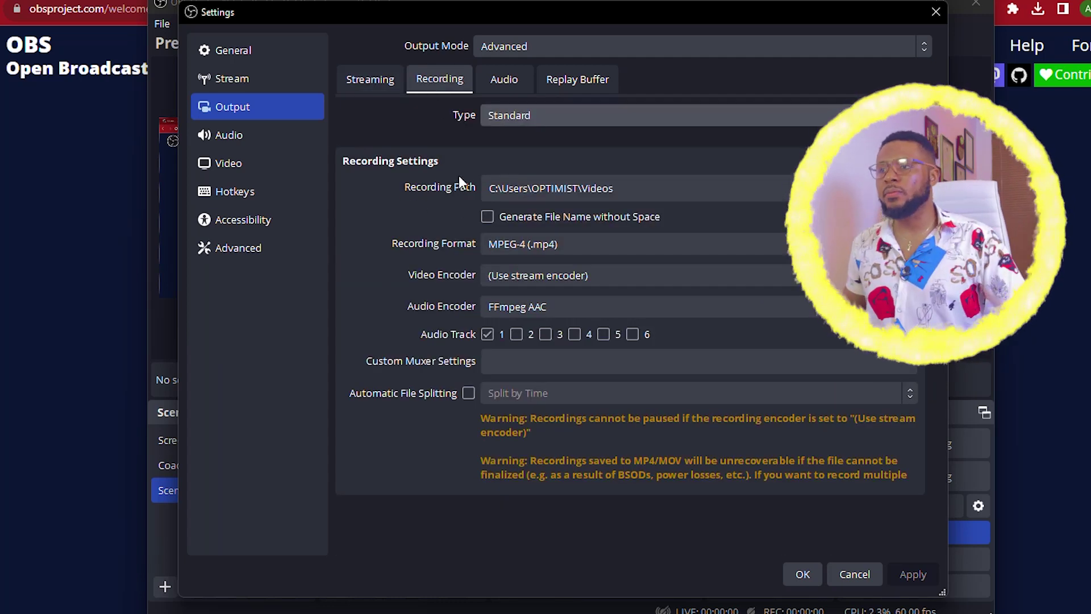
left_click(511, 114)
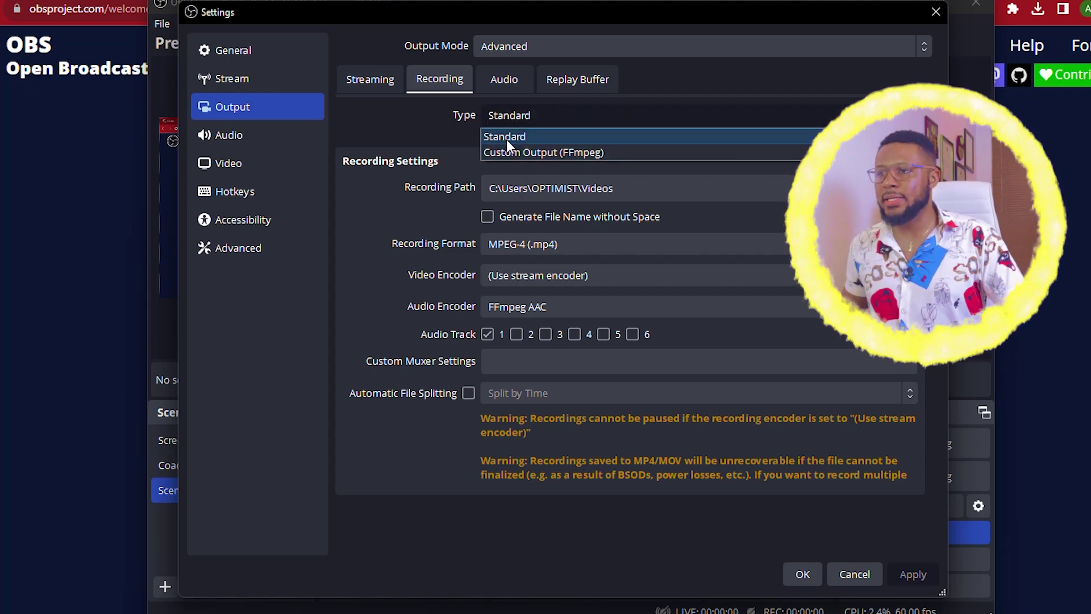
left_click(507, 138)
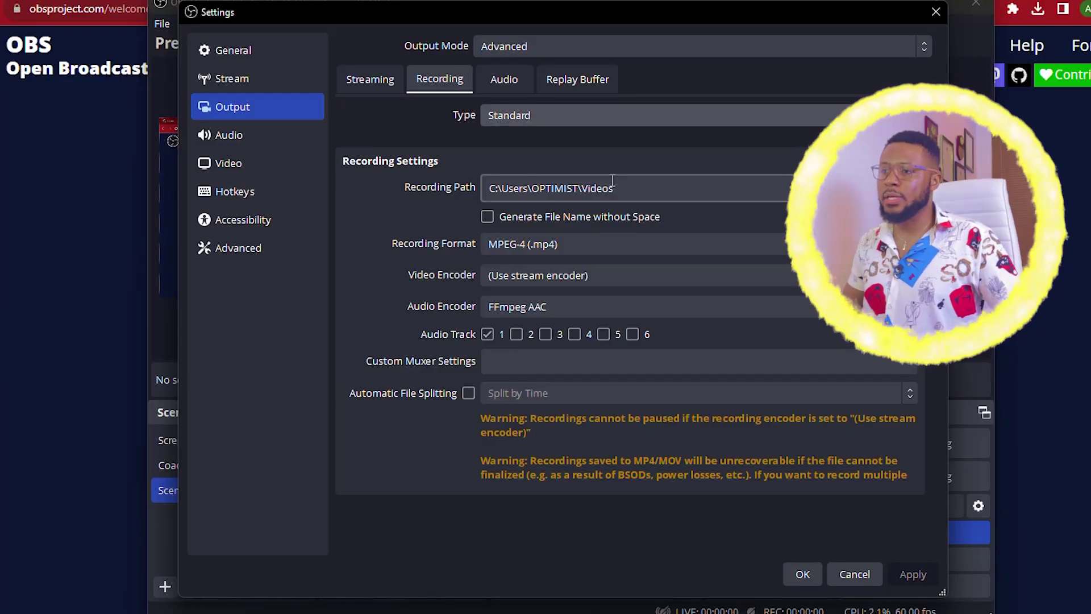
left_click(573, 241)
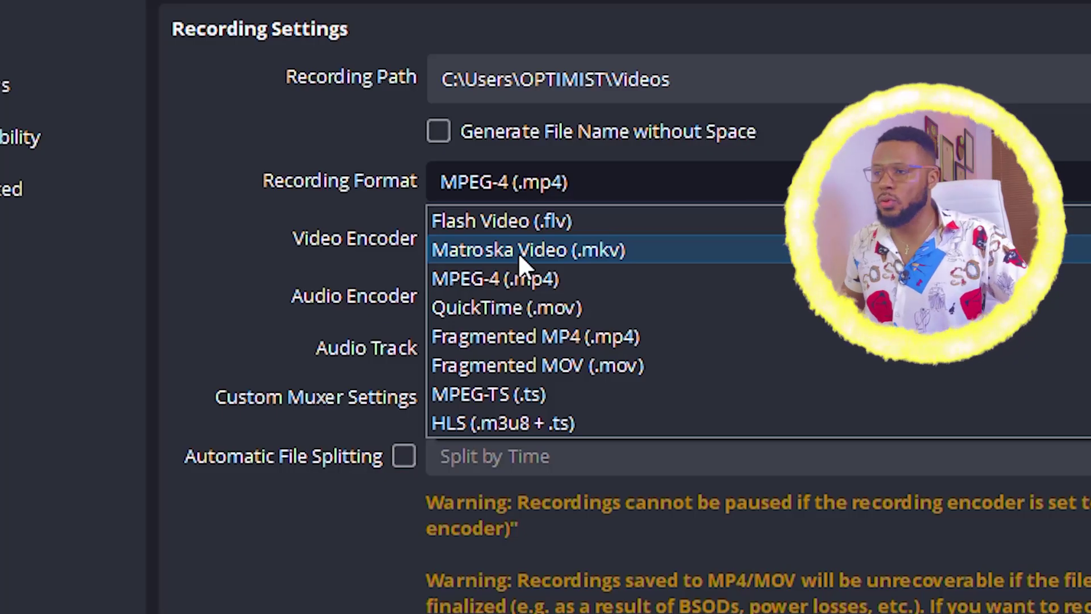
left_click(299, 198)
left_click(512, 179)
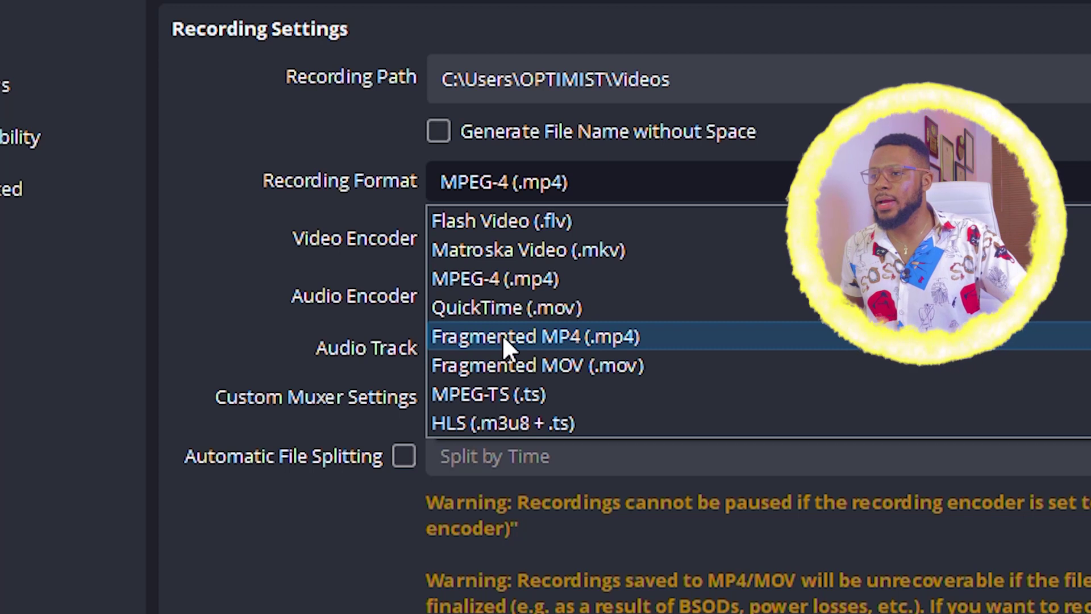
left_click(520, 181)
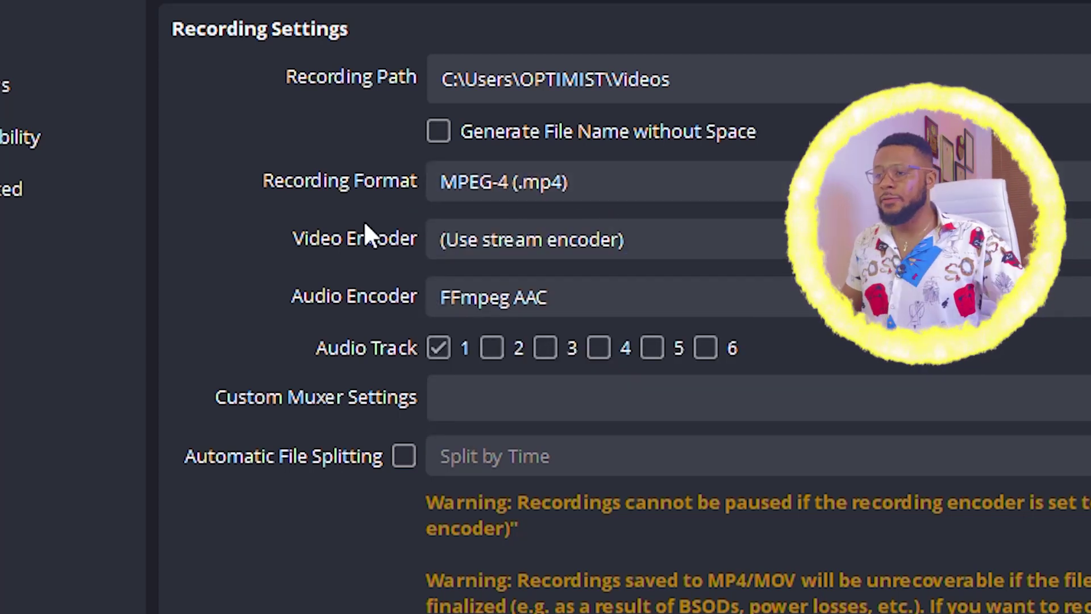
- Keep the recording video encoder set to (Use stream encoder)
left_click(480, 241)
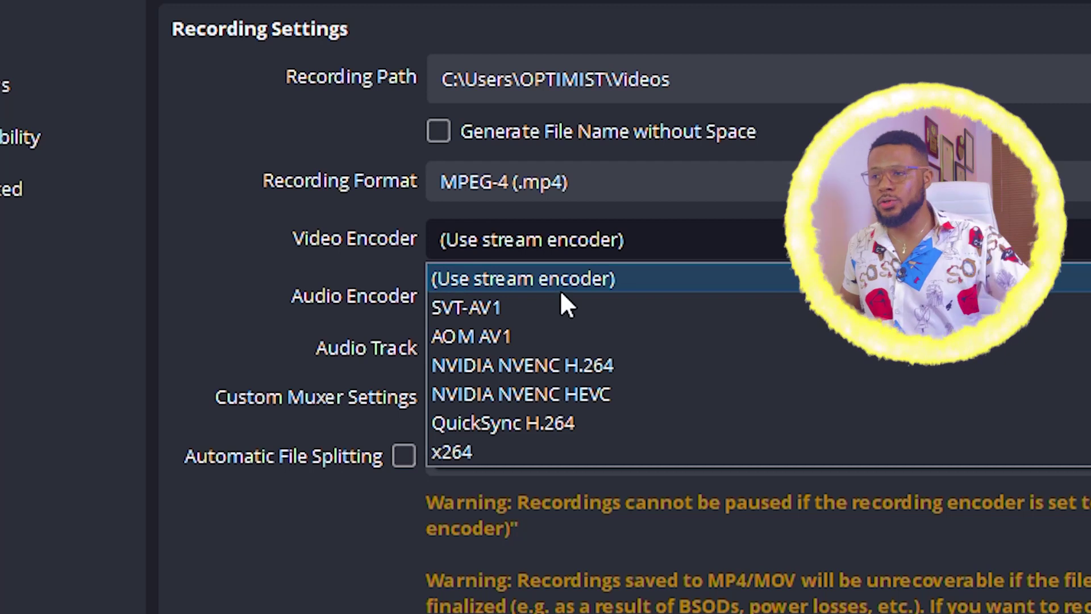
left_click(316, 275)
left_click(485, 242)
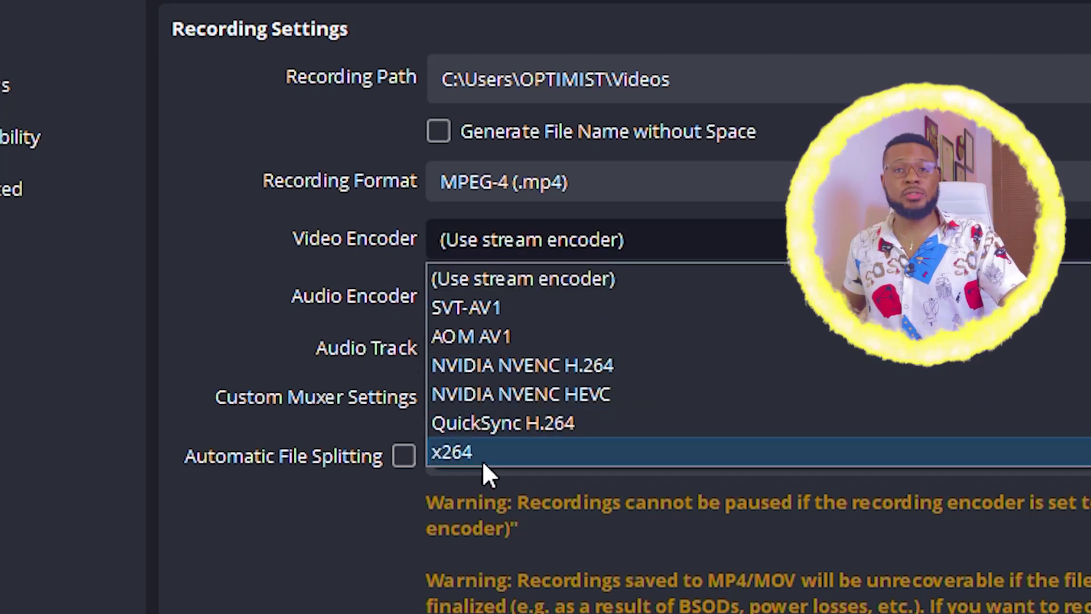
left_click(352, 316)
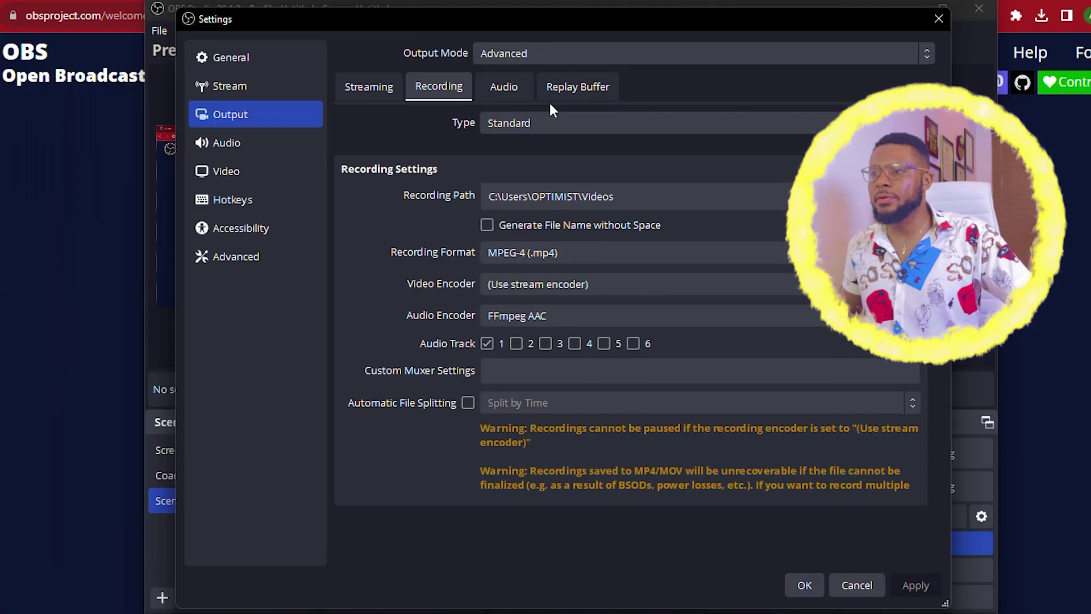
- Review the replay buffer settings and keep the audio sample rate at 48 kHz
left_click(563, 95)
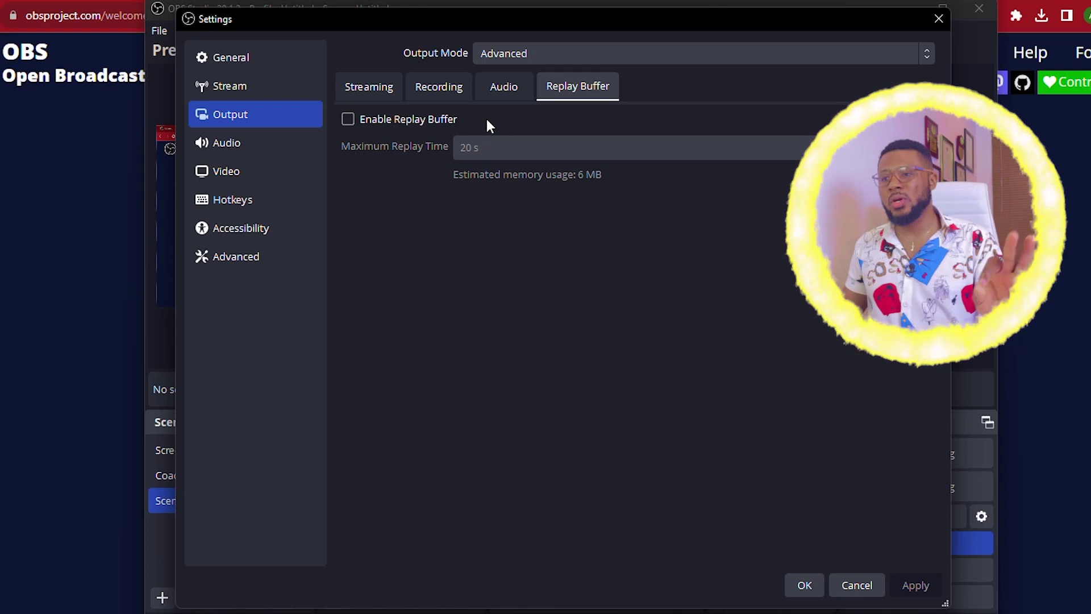
left_click(233, 143)
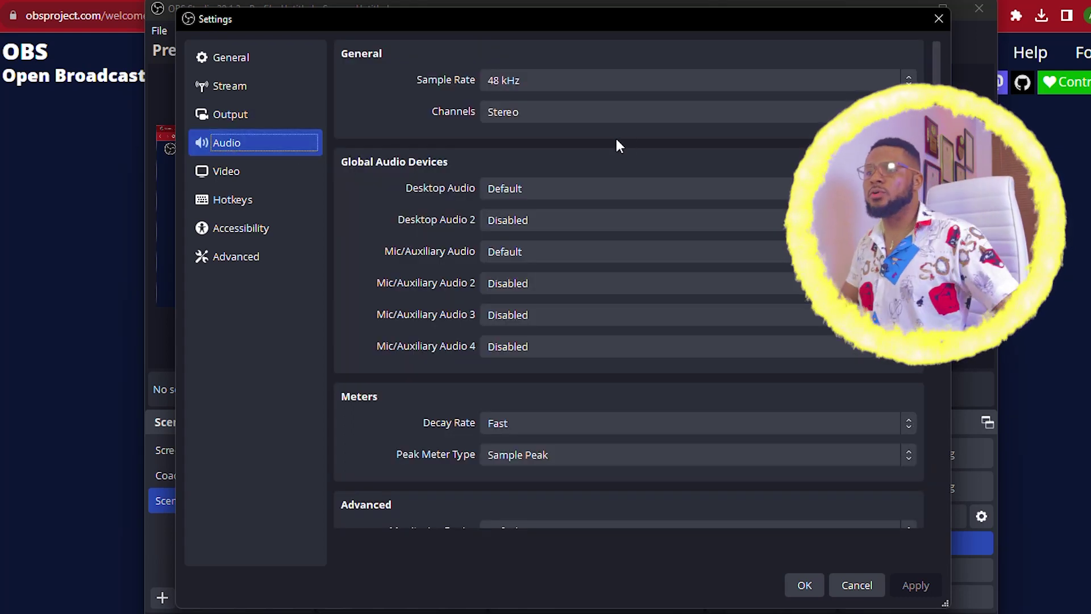
left_click(512, 82)
left_click(513, 83)
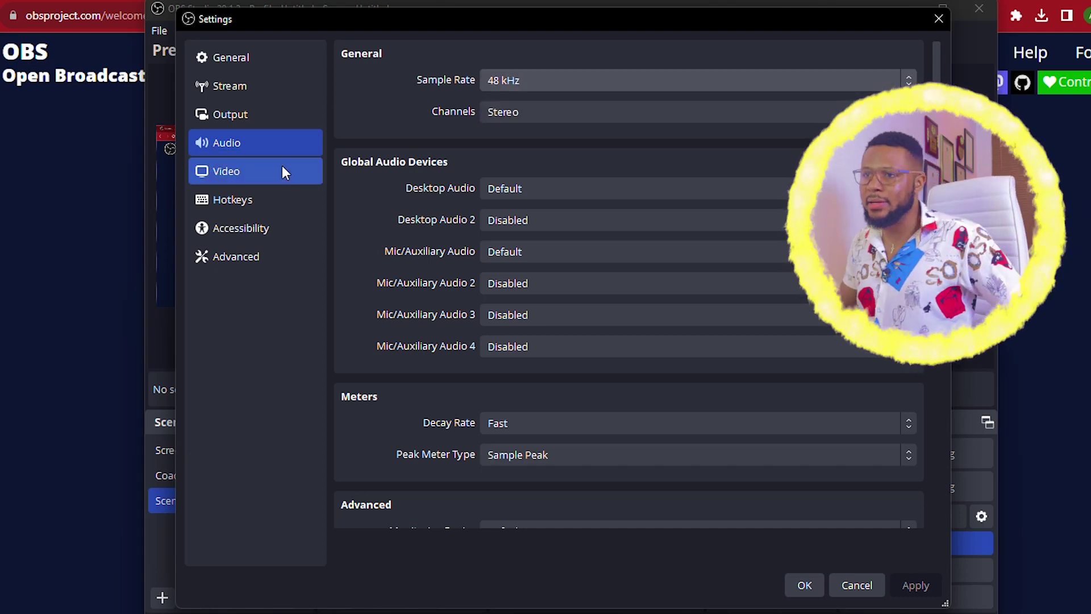
- Confirm video stays at 1920x1080 and 60 FPS, review advanced settings, and save
left_click(237, 169)
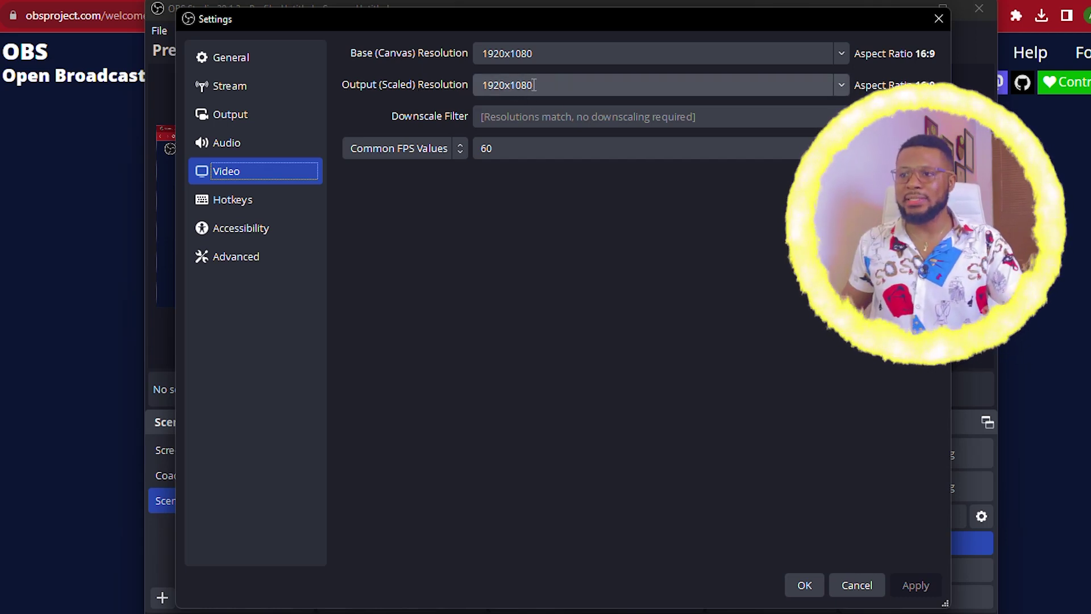
left_click(236, 256)
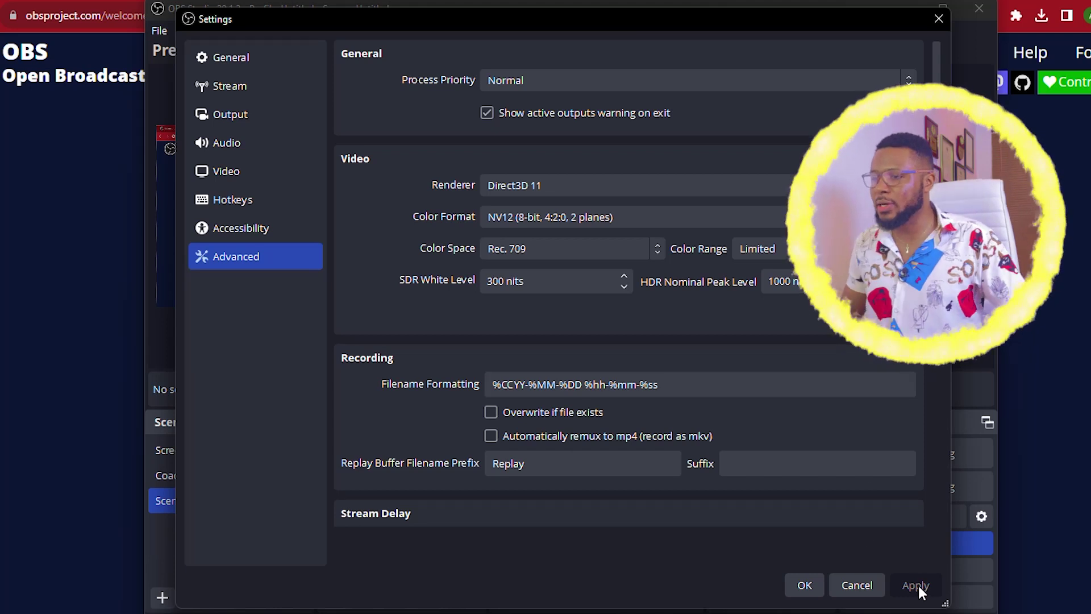
left_click(804, 586)
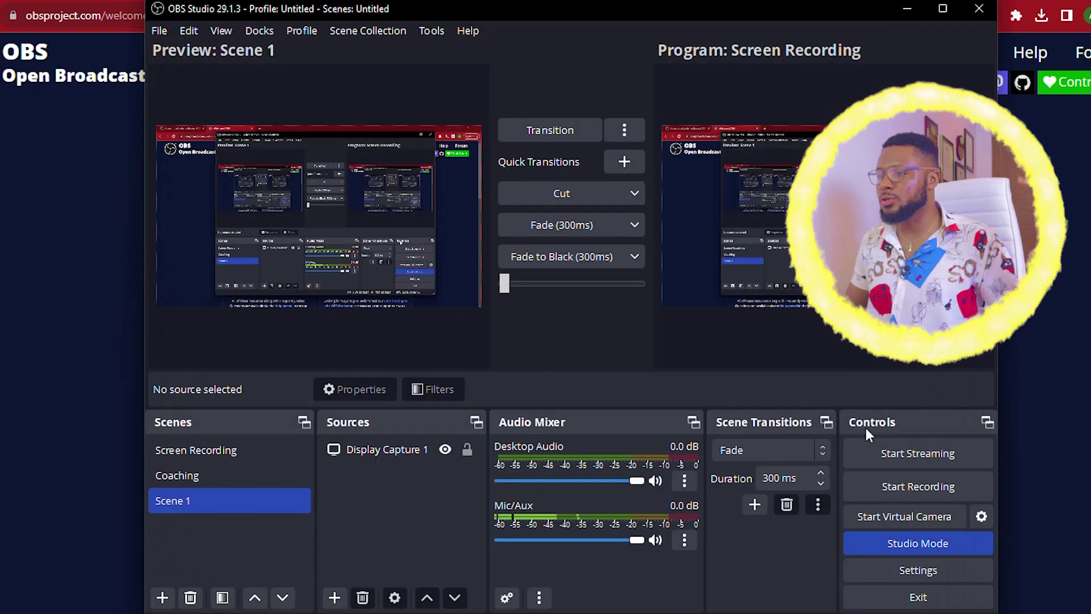
- Start recording the screen from the Controls dock
left_click(905, 487)
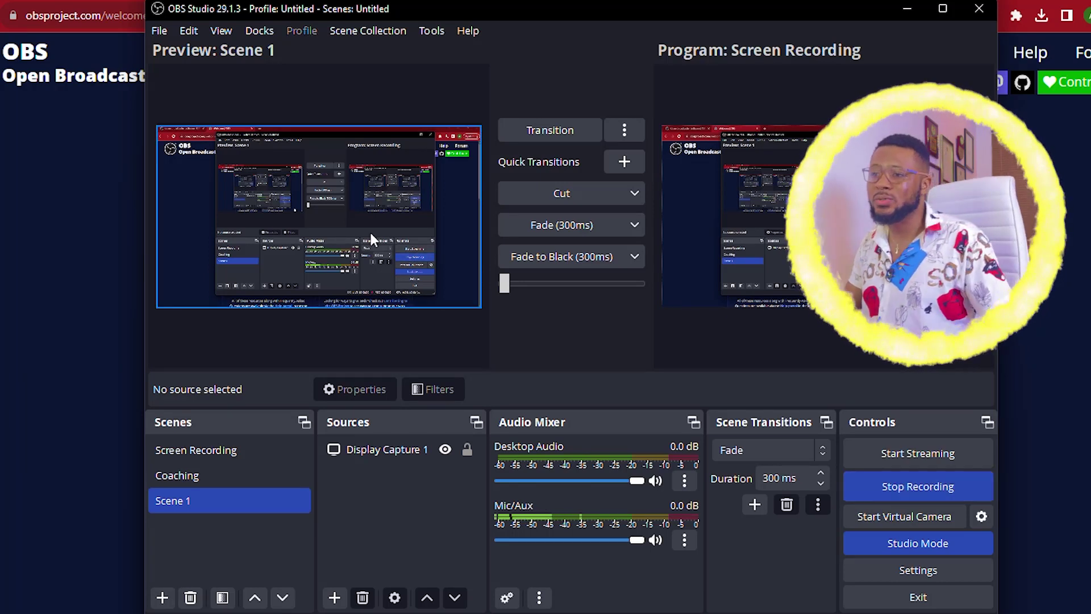